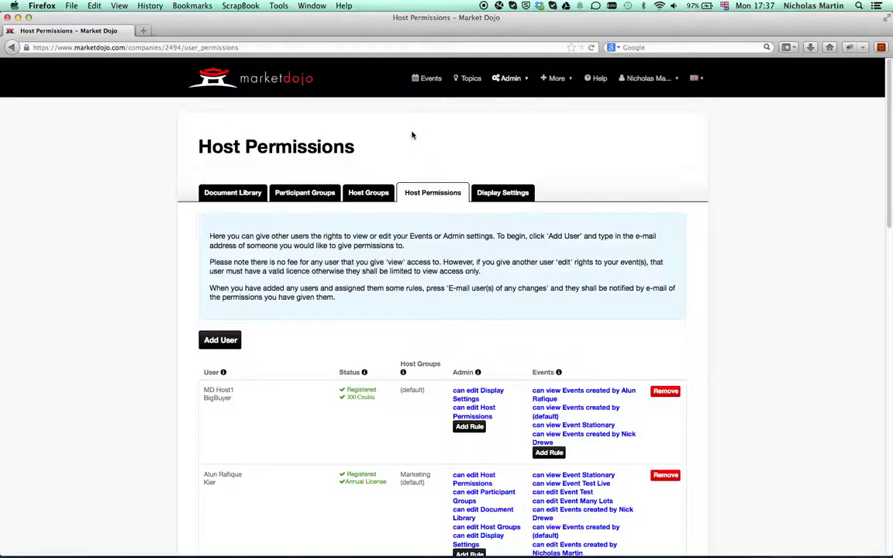
# Enter the test user's e-mail in Add User and add them as a host user
pyautogui.click(224, 343)
pyautogui.click(233, 175)
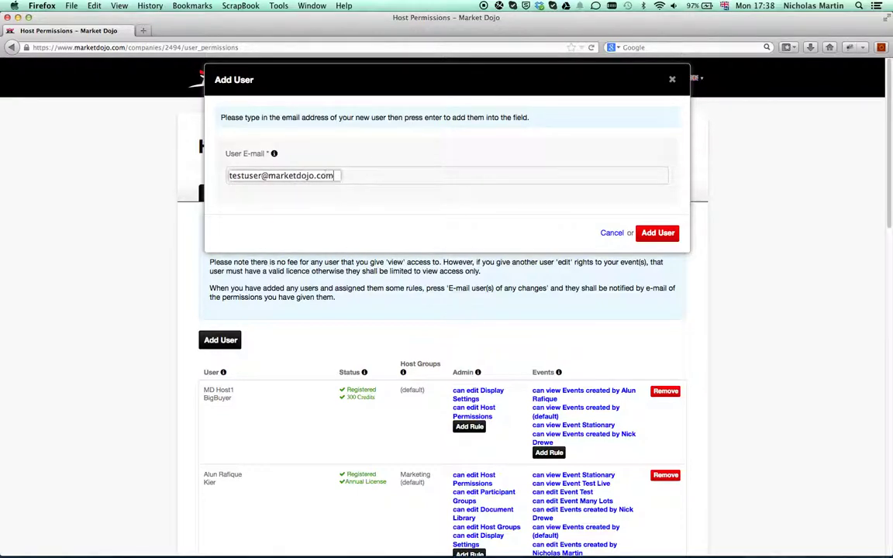
pyautogui.moveTo(269, 175); pyautogui.dragTo(337, 175)
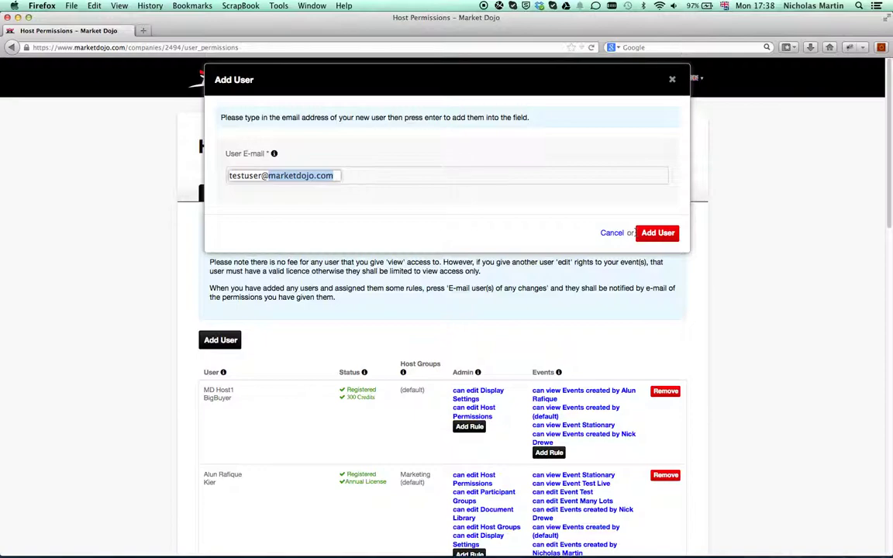
pyautogui.click(652, 235)
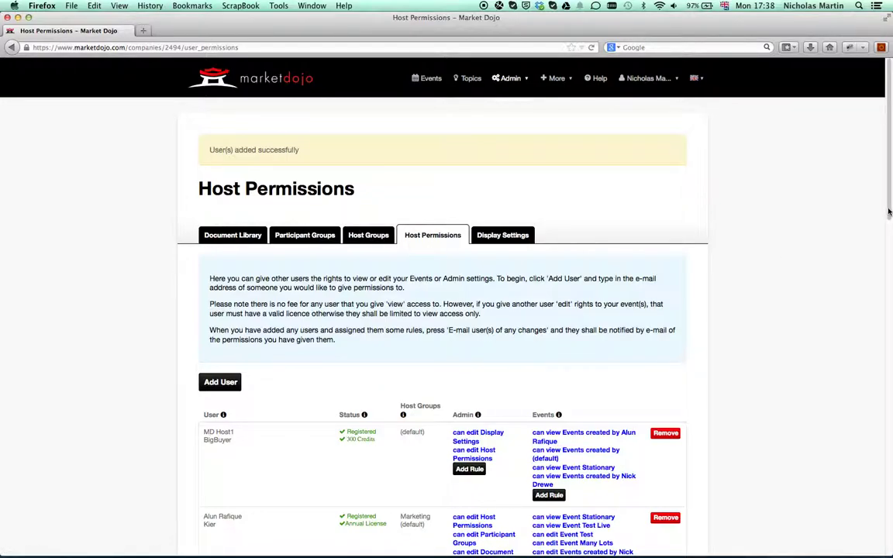
# Scroll to the bottom of the permissions table to show the unregistered test user's row
pyautogui.moveTo(888, 210); pyautogui.dragTo(882, 541)
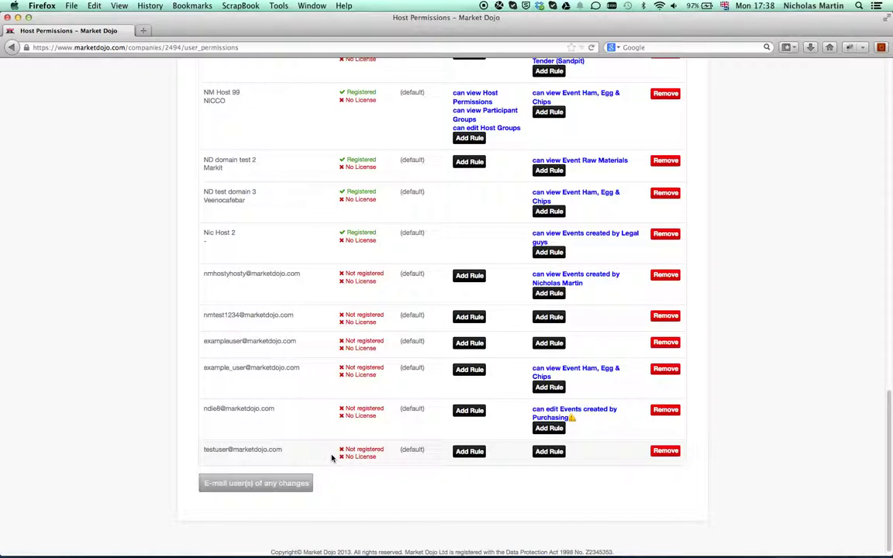
# Add a View event rule by Event Owner, set to the first host account, for the test user
pyautogui.click(560, 452)
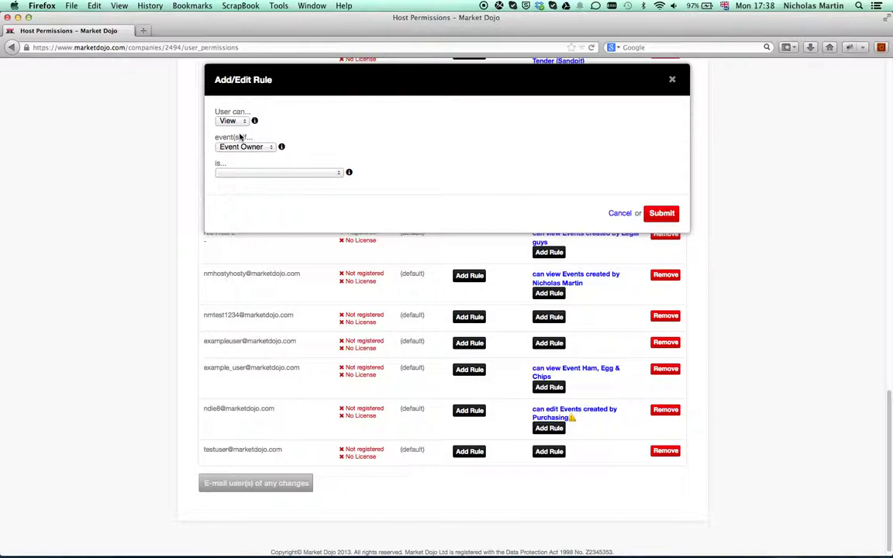
pyautogui.click(306, 172)
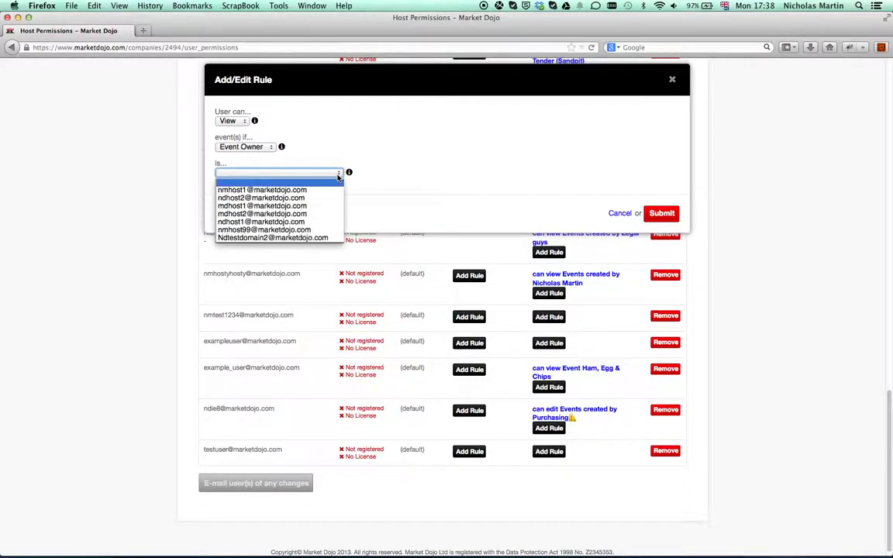
pyautogui.click(286, 192)
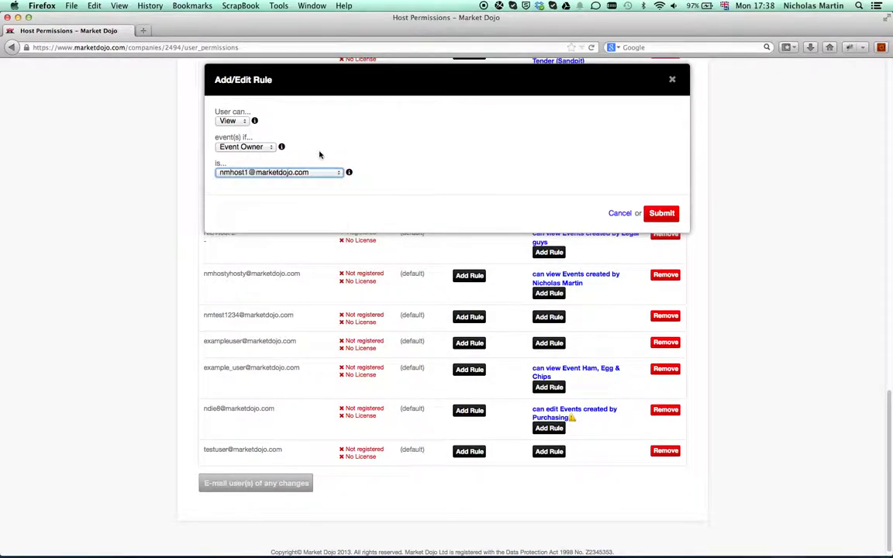
pyautogui.click(230, 121)
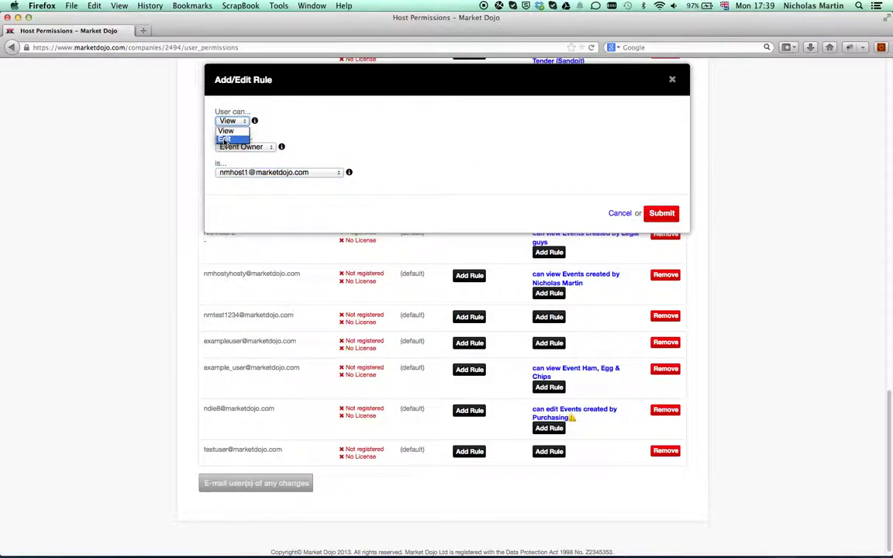
pyautogui.click(328, 130)
pyautogui.click(232, 147)
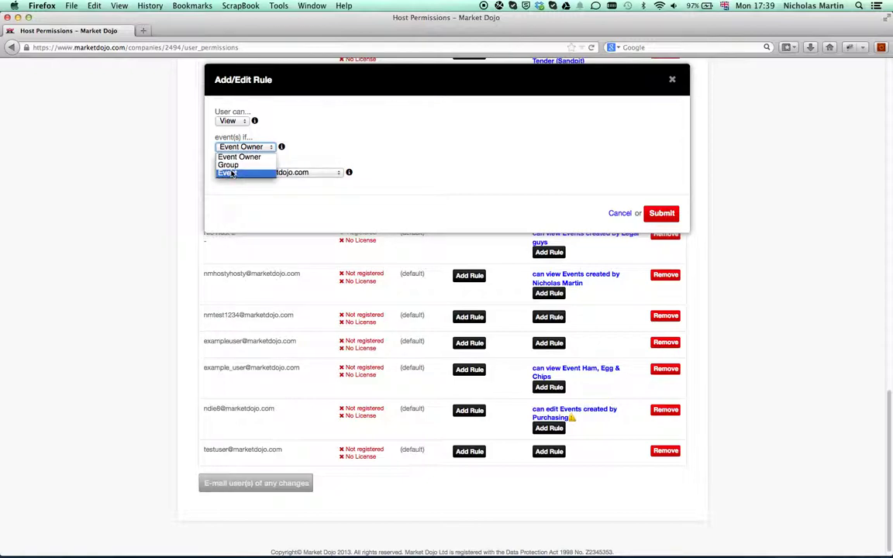
pyautogui.click(231, 173)
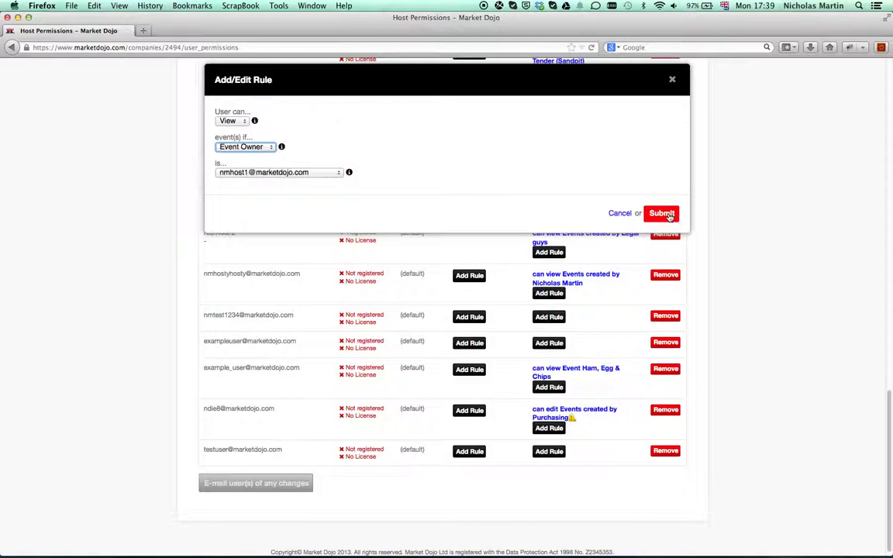
pyautogui.click(666, 214)
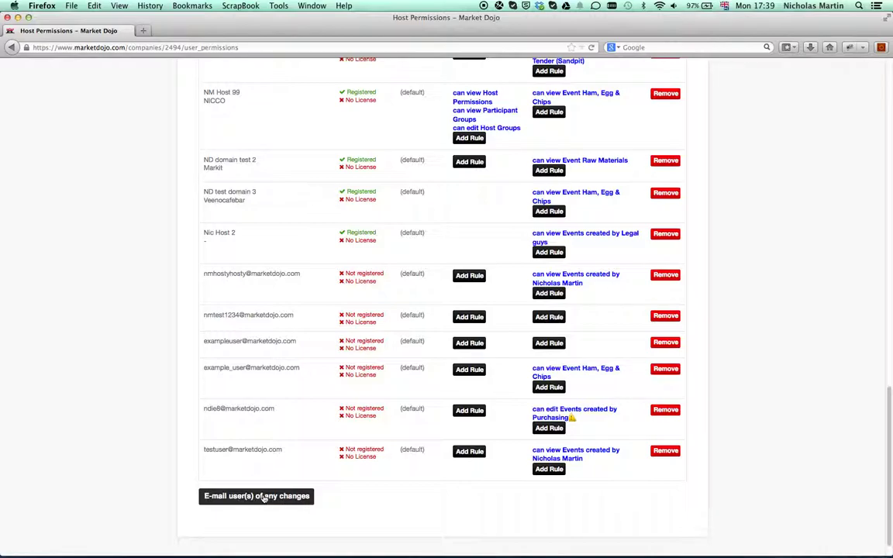
# Confirm e-mailing users about permission changes, then bring the Gmail window forward
pyautogui.click(265, 497)
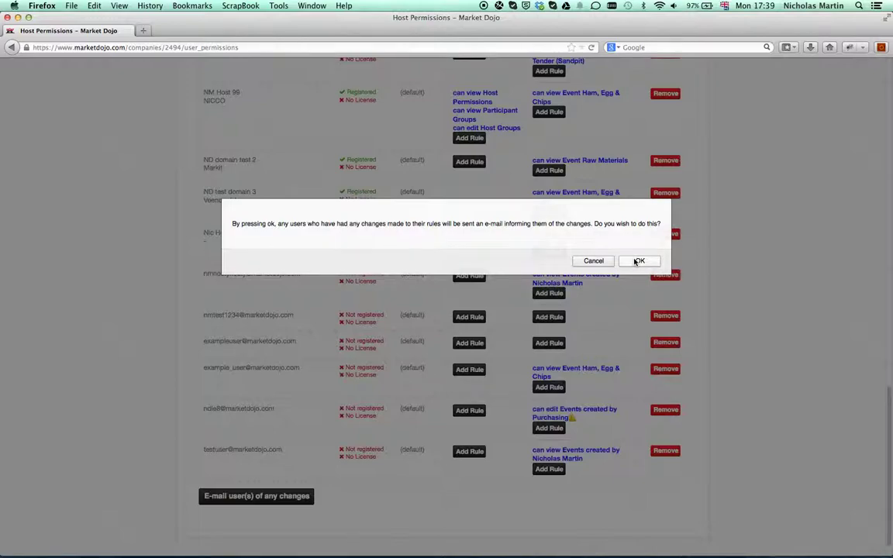
pyautogui.click(636, 262)
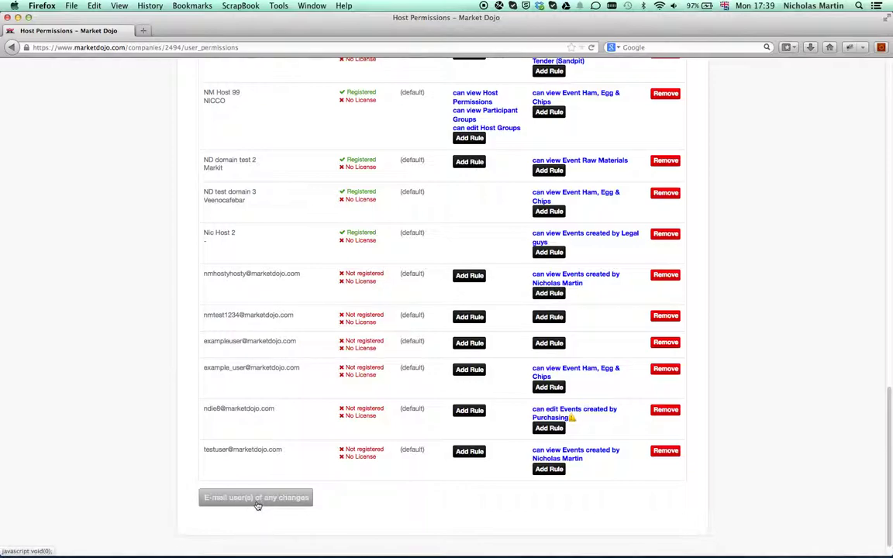
pyautogui.moveTo(346, 450); pyautogui.dragTo(384, 450)
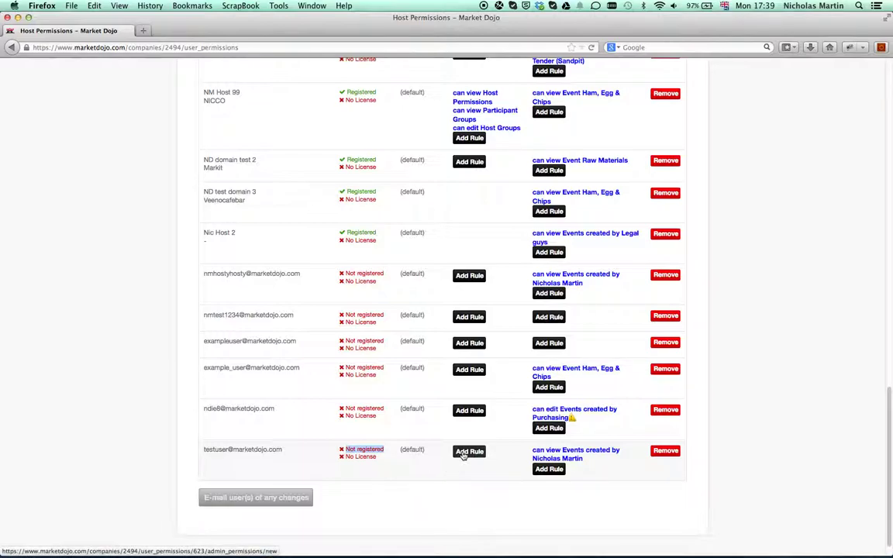
pyautogui.click(465, 451)
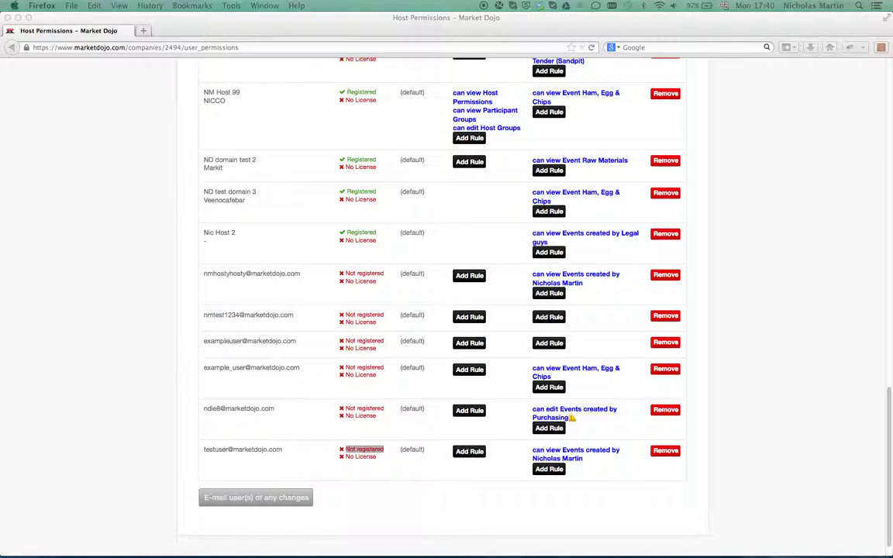
pyautogui.moveTo(0, 61); pyautogui.dragTo(158, 65)
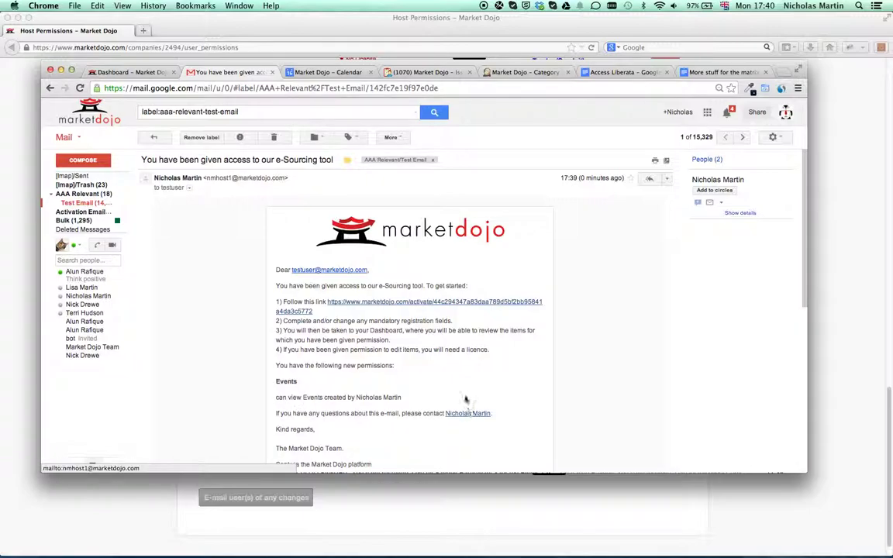
# Follow the activation link in the 'You have been given access' e-mail
pyautogui.click(440, 303)
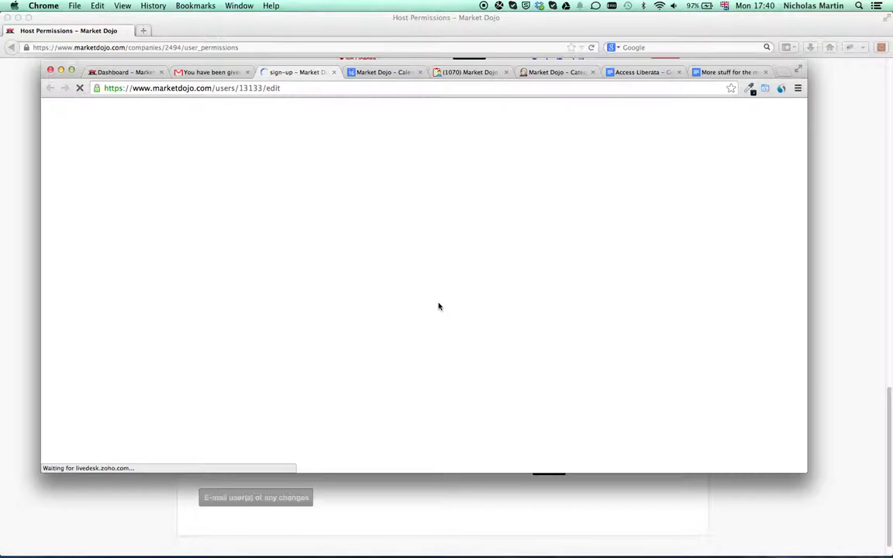
# Enter 'NM test account' as the name and Market Dojo as the company
pyautogui.click(337, 293)
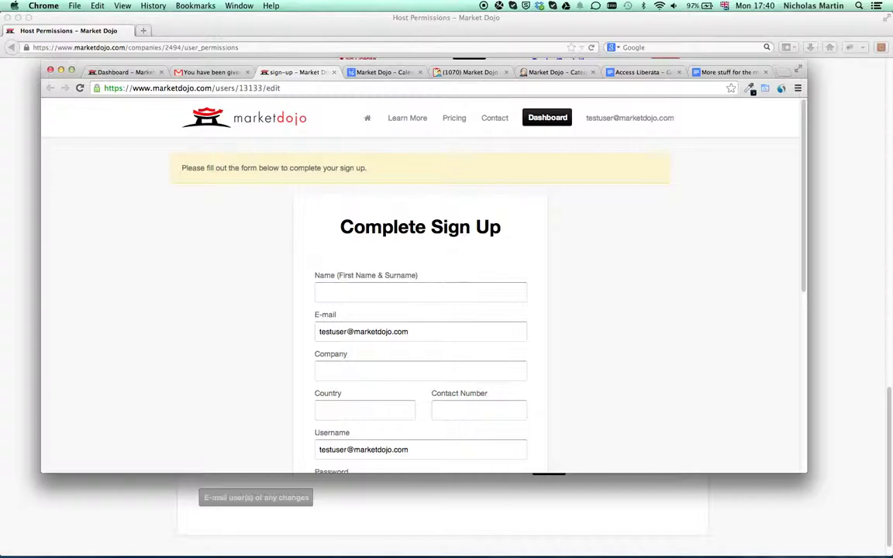
pyautogui.click(344, 292)
pyautogui.write('NM test account')
pyautogui.press('Tab')
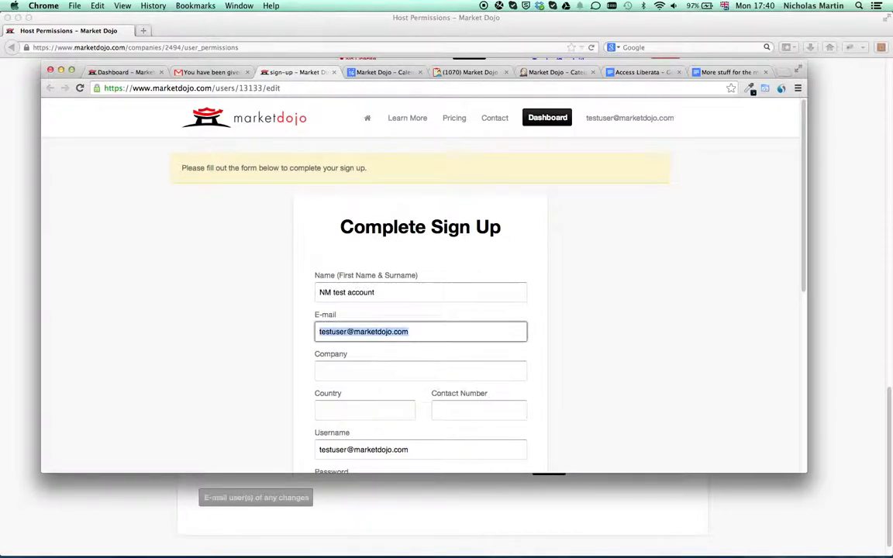
pyautogui.click(349, 371)
pyautogui.write('Market Dojo')
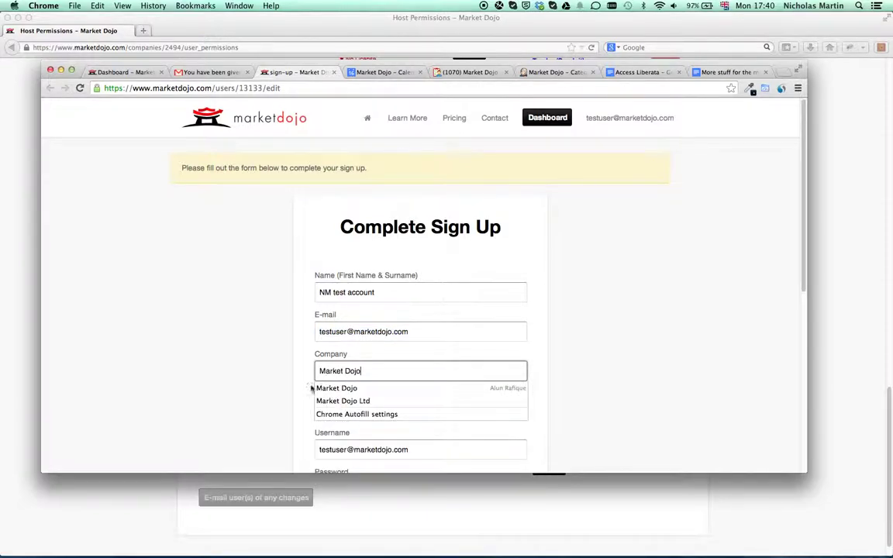
pyautogui.click(337, 387)
# Set country UK, enter a contact number and confirmed password, and complete sign-up
pyautogui.click(341, 410)
pyautogui.write('UK')
pyautogui.press('Tab')
pyautogui.write('012345667')
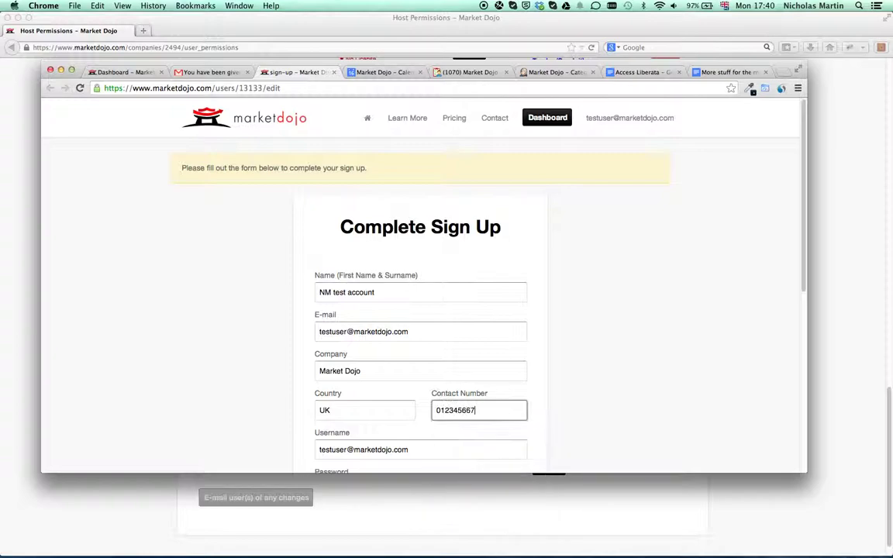
pyautogui.press('Tab')
pyautogui.scroll(-8, 303, 375)
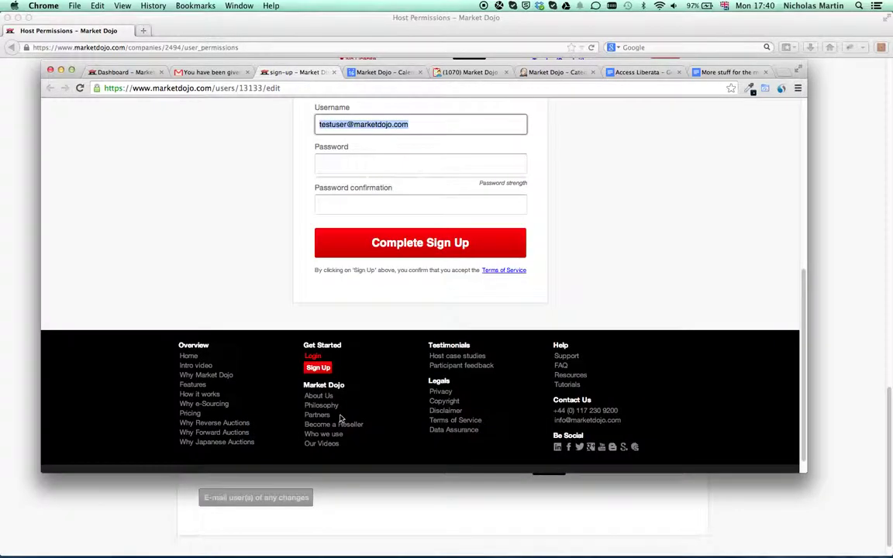
pyautogui.press('Tab')
pyautogui.write('p')
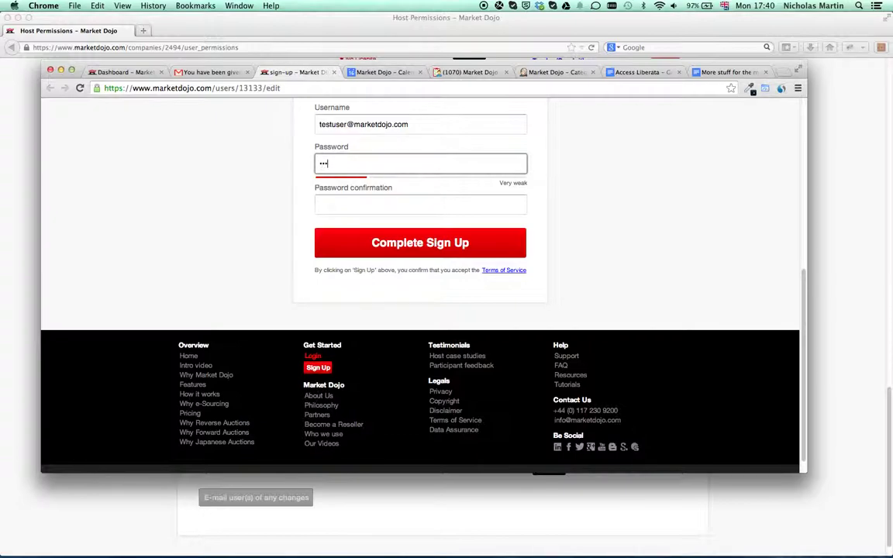
pyautogui.write('assword')
pyautogui.press('Tab')
pyautogui.write('pas')
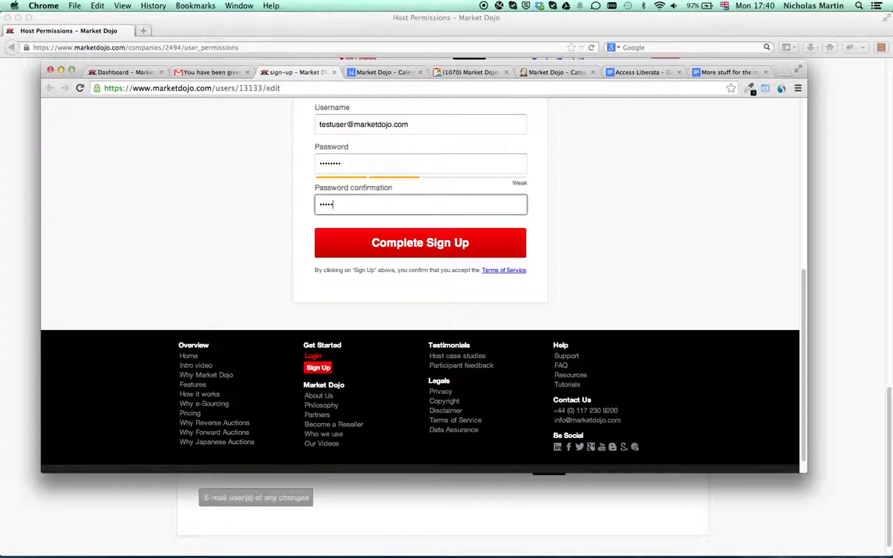
pyautogui.write('sword')
pyautogui.click(361, 235)
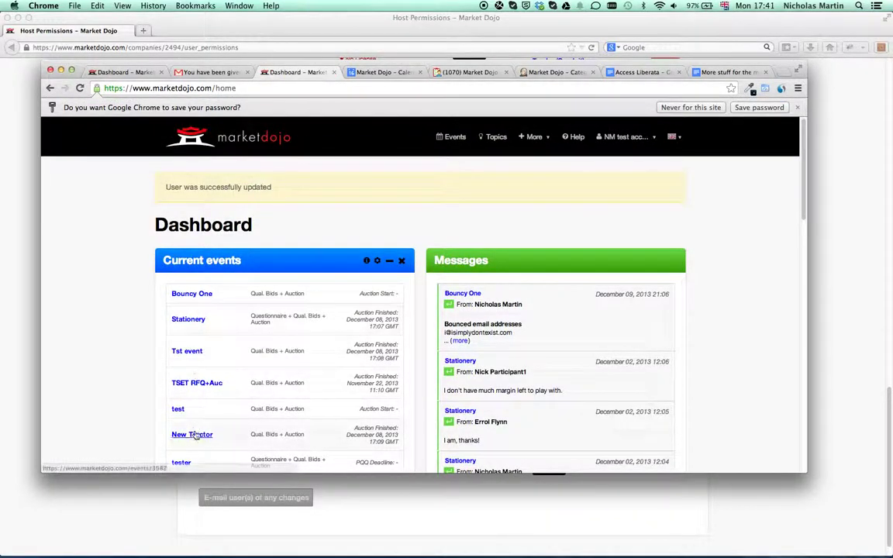
# Review the new account's Dashboard, then minimise the test user's Chrome window
pyautogui.scroll(-3, 198, 419)
pyautogui.scroll(-2, 196, 427)
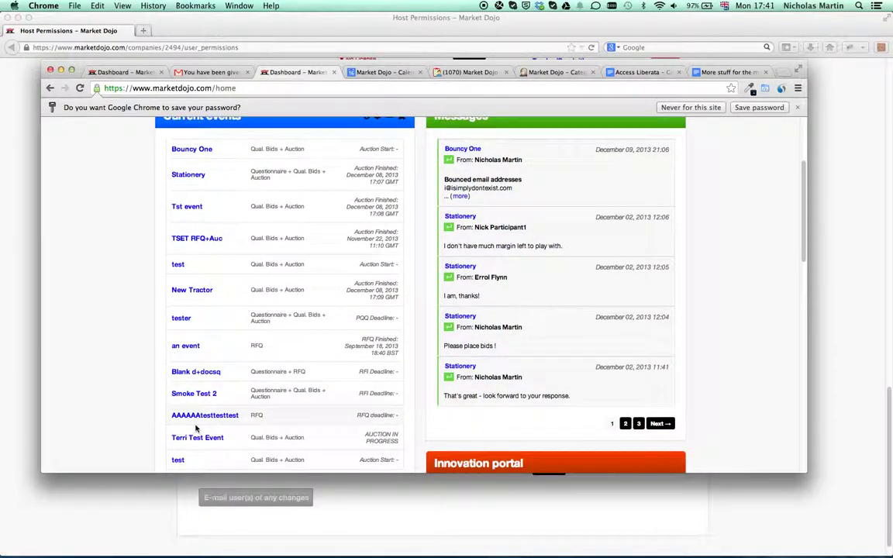
pyautogui.scroll(5, 196, 425)
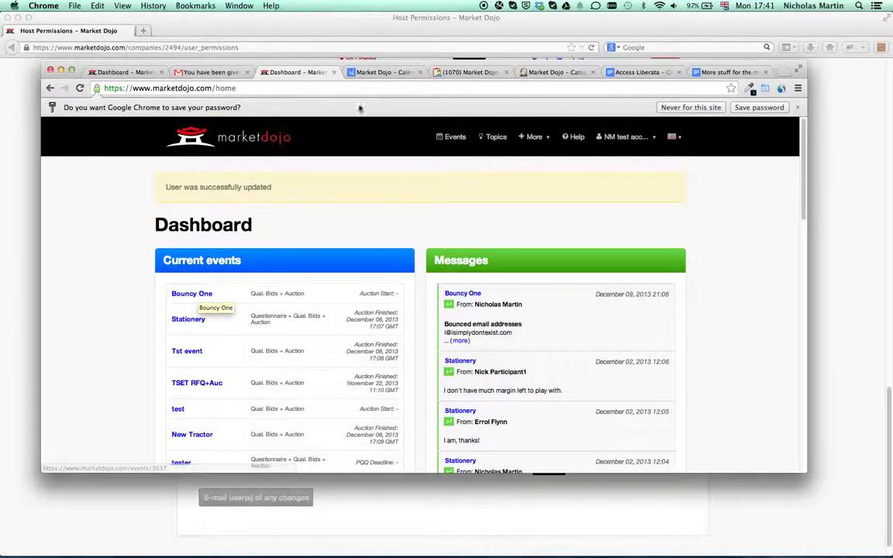
pyautogui.moveTo(370, 65); pyautogui.dragTo(364, 109)
pyautogui.press('super+m')
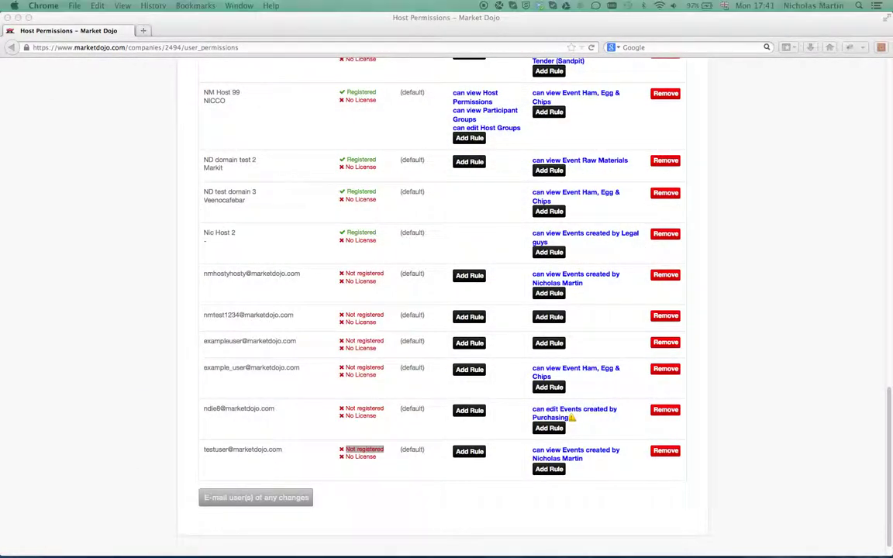
# Reload Host Permissions and scroll down to NM test account's now-registered row
pyautogui.click(233, 46)
pyautogui.press('Return')
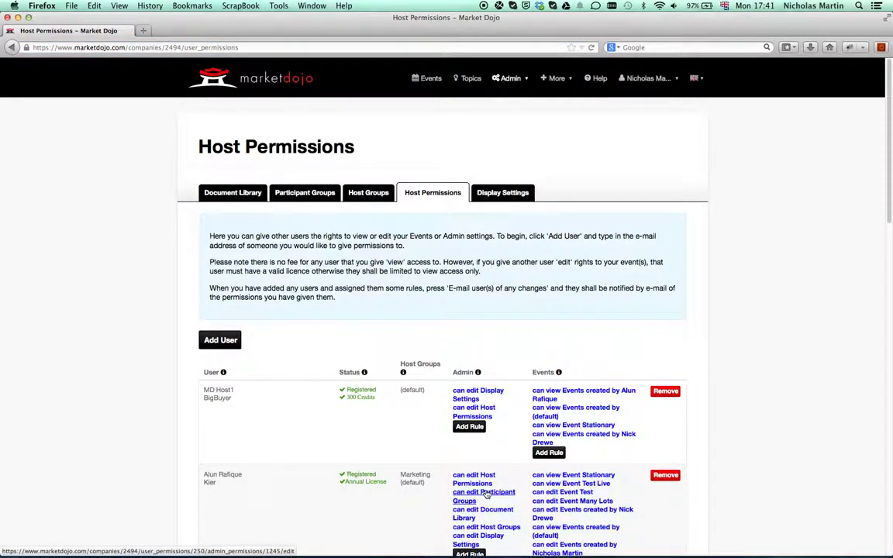
pyautogui.scroll(-15, 403, 473)
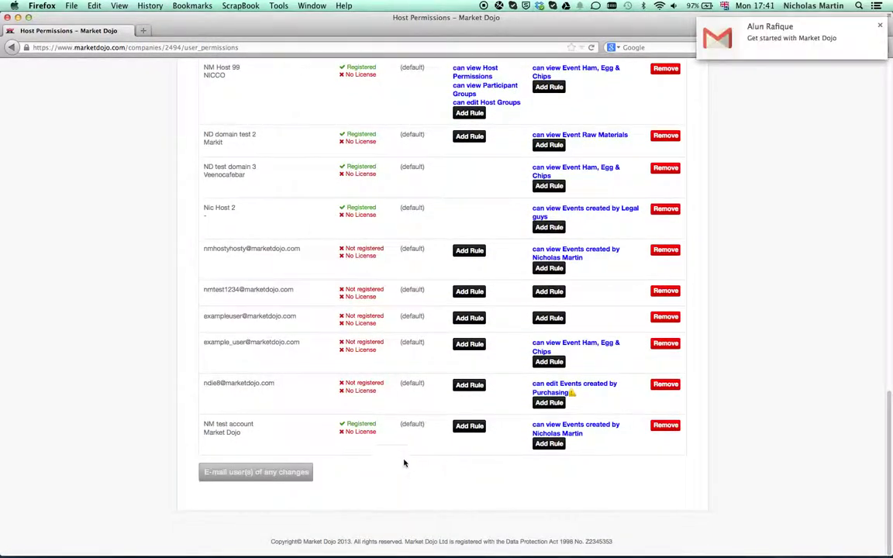
pyautogui.click(473, 426)
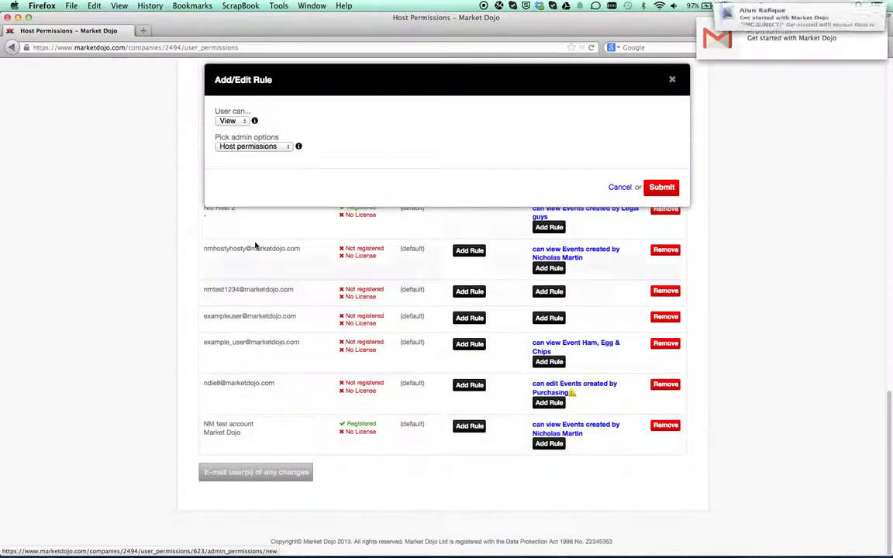
# Set the admin rule to Edit on Document library and submit it
pyautogui.click(235, 122)
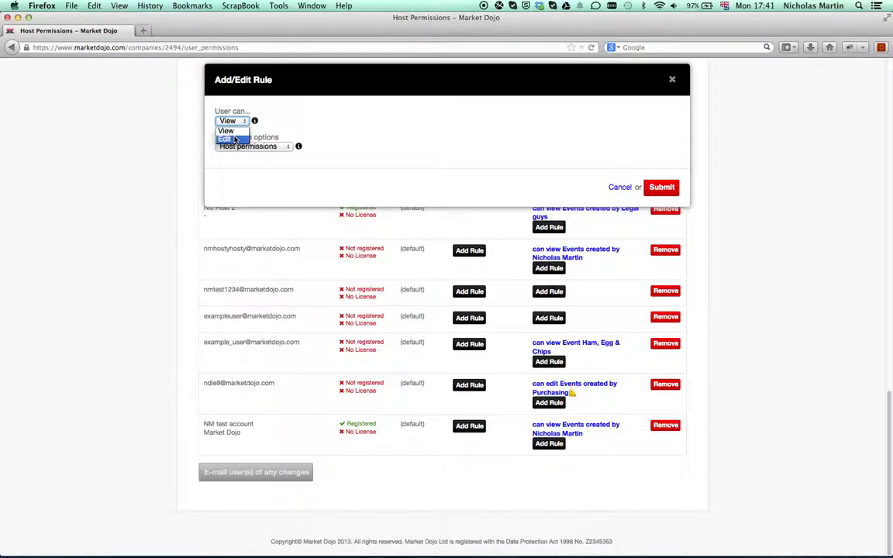
pyautogui.click(236, 140)
pyautogui.click(273, 148)
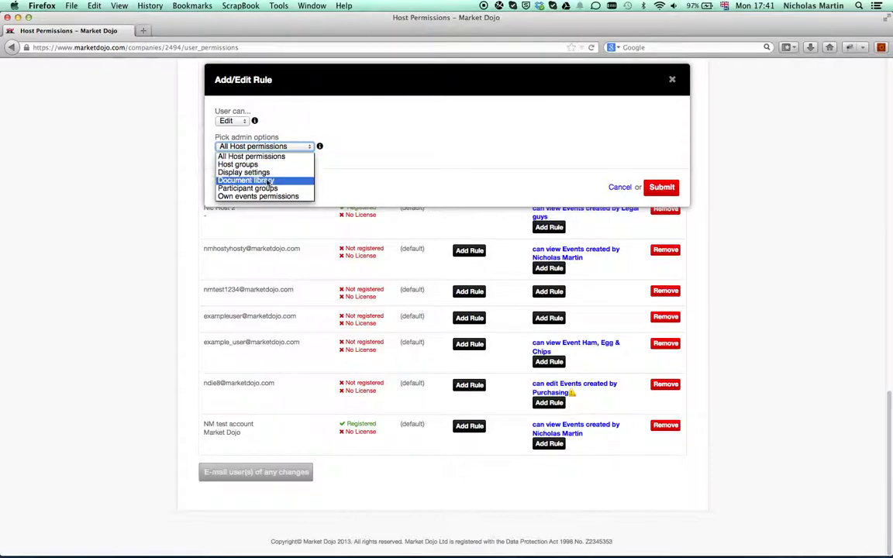
pyautogui.click(265, 180)
pyautogui.click(663, 189)
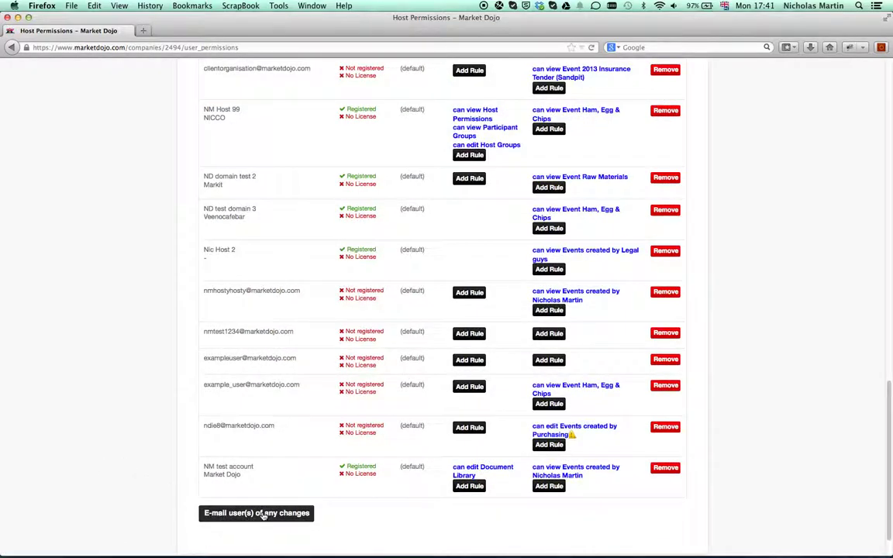
# E-mail users about the new Document Library edit rule and confirm sending
pyautogui.click(266, 515)
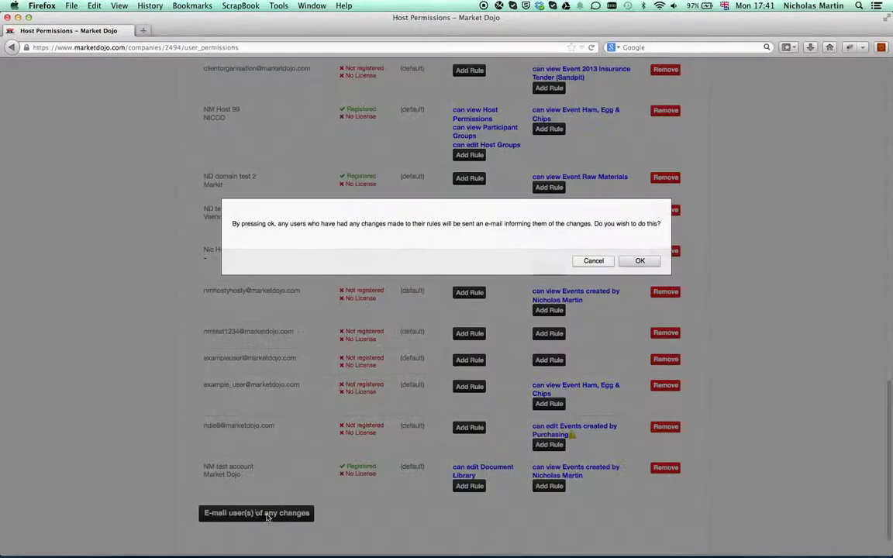
pyautogui.click(641, 261)
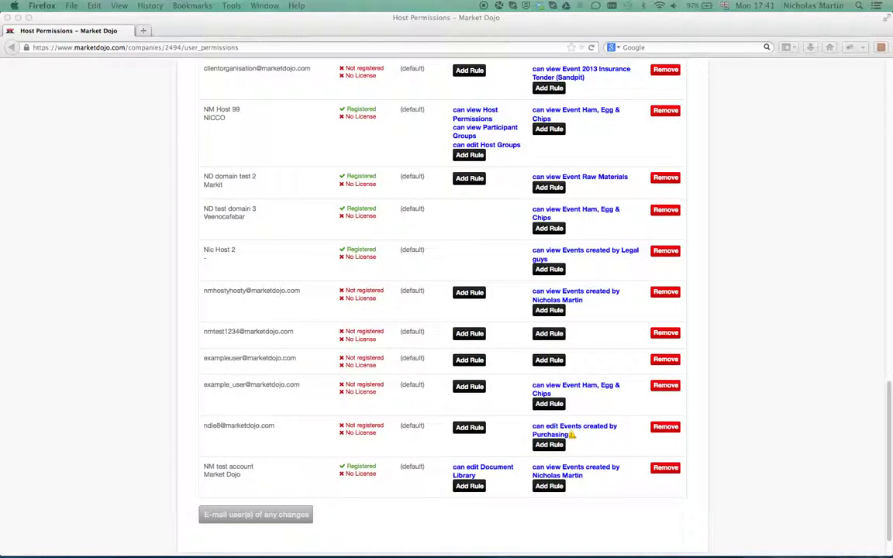
pyautogui.moveTo(93, 124); pyautogui.dragTo(323, 86)
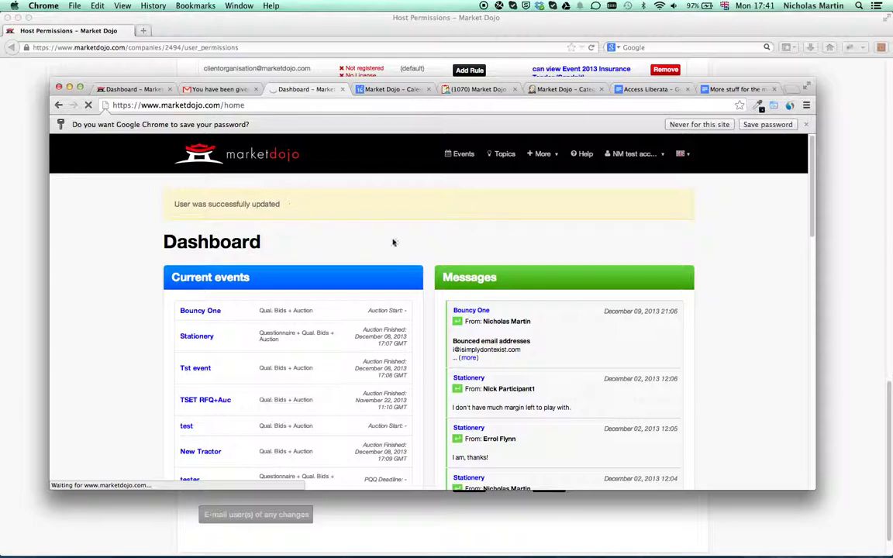
pyautogui.moveTo(493, 136)
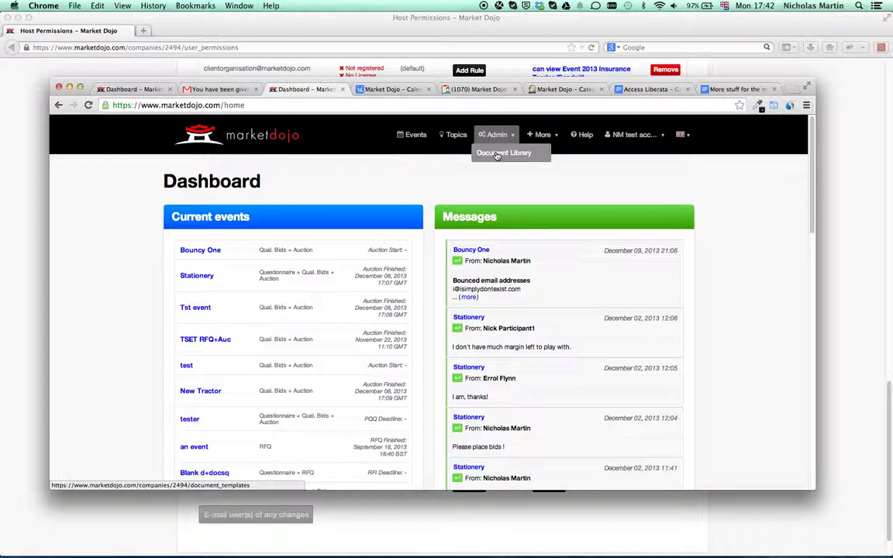
pyautogui.moveTo(397, 95); pyautogui.dragTo(264, 118)
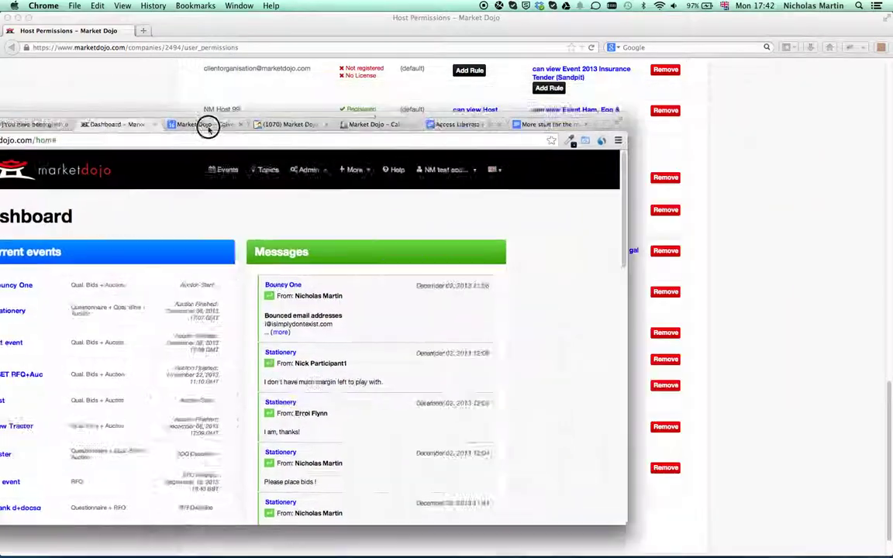